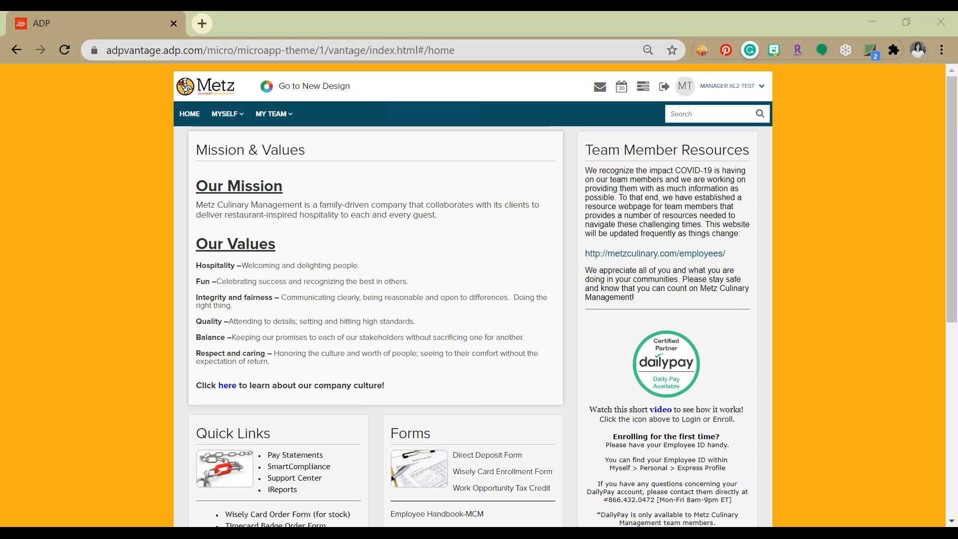
# Open the team's employment Job Information page and bring up the record for TEST, EMPLOYEE
pyautogui.click(282, 120)
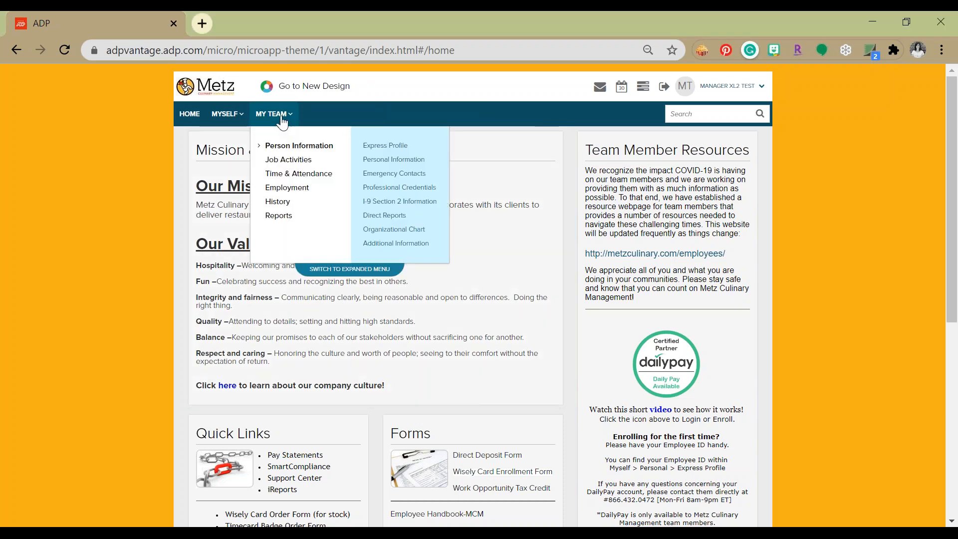
pyautogui.click(279, 191)
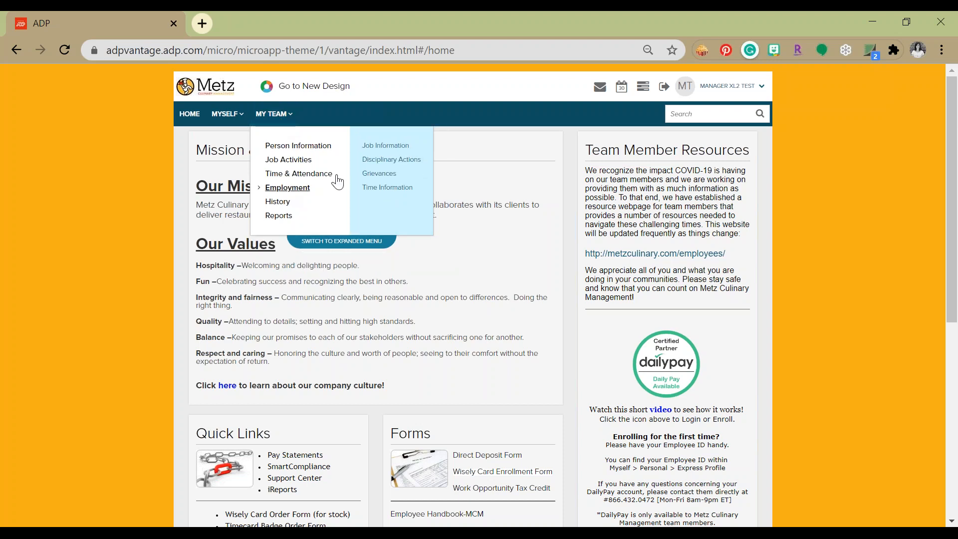
pyautogui.click(384, 145)
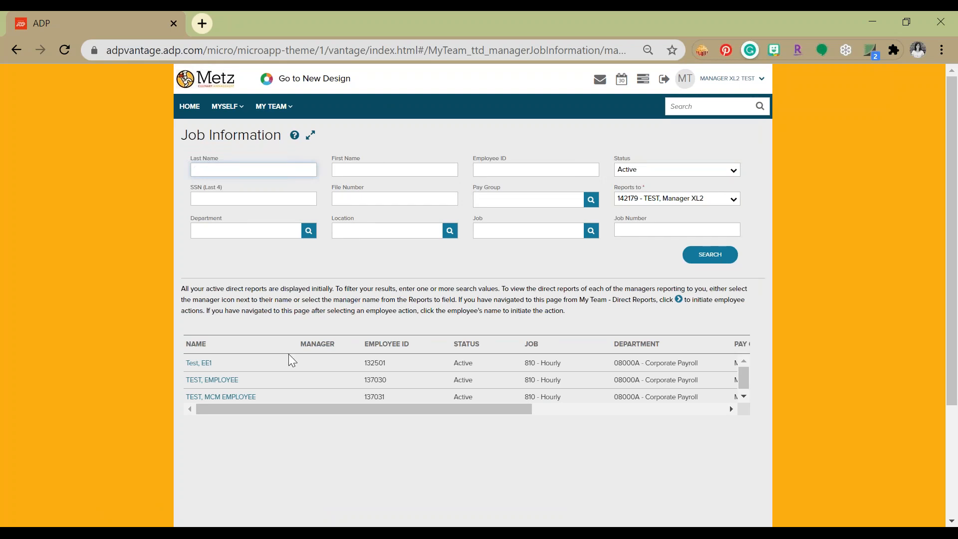
pyautogui.click(212, 381)
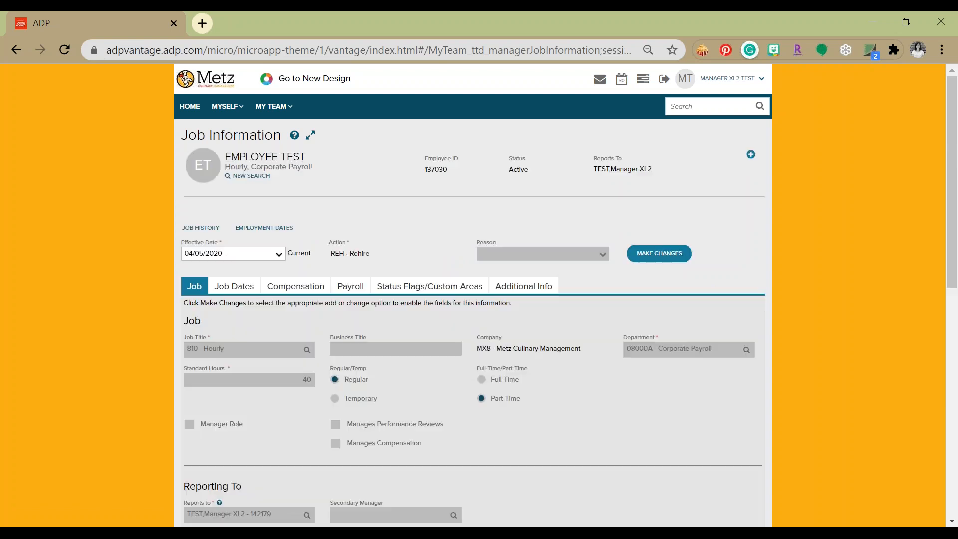
# Review the employee's compensation details, including the pay rate and the additional rate types
pyautogui.click(310, 294)
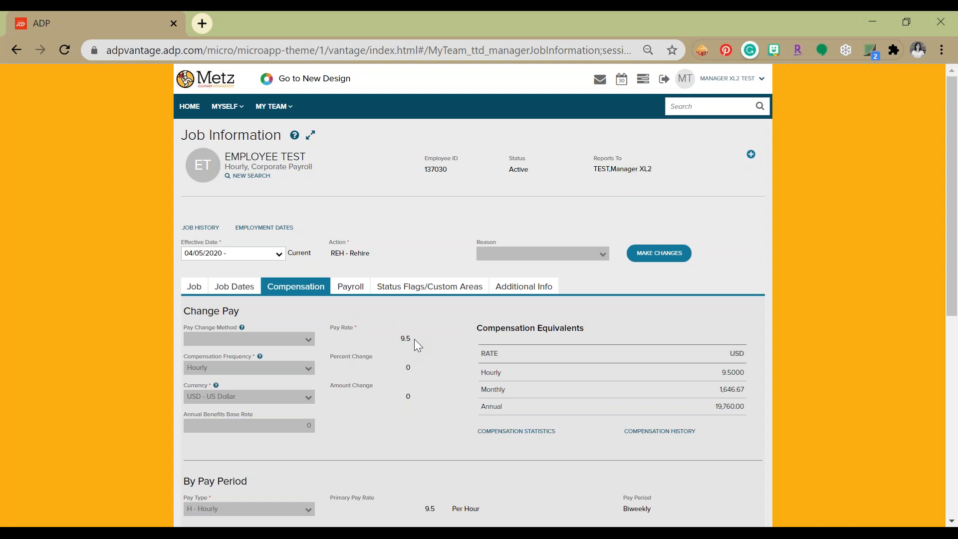
pyautogui.scroll(-5, 414, 339)
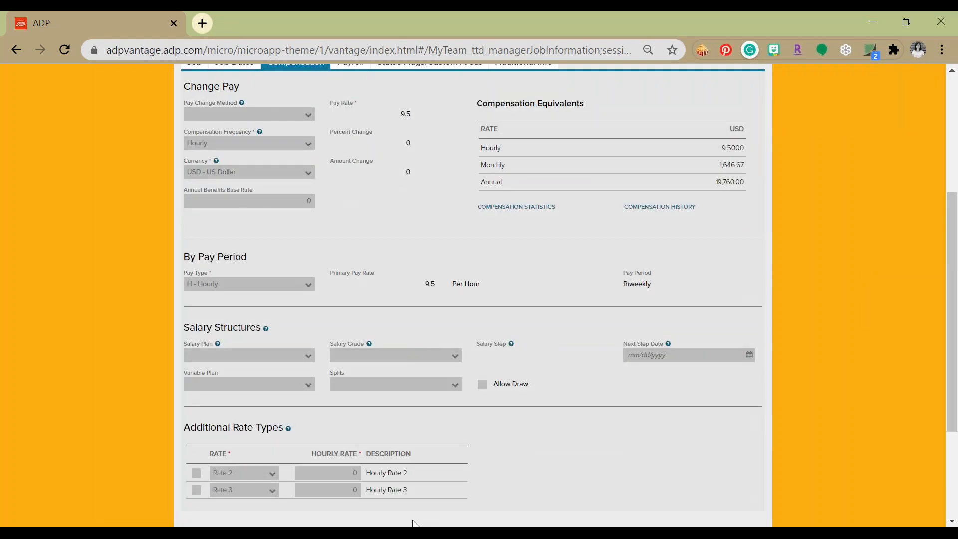
pyautogui.click(374, 479)
pyautogui.scroll(5, 501, 469)
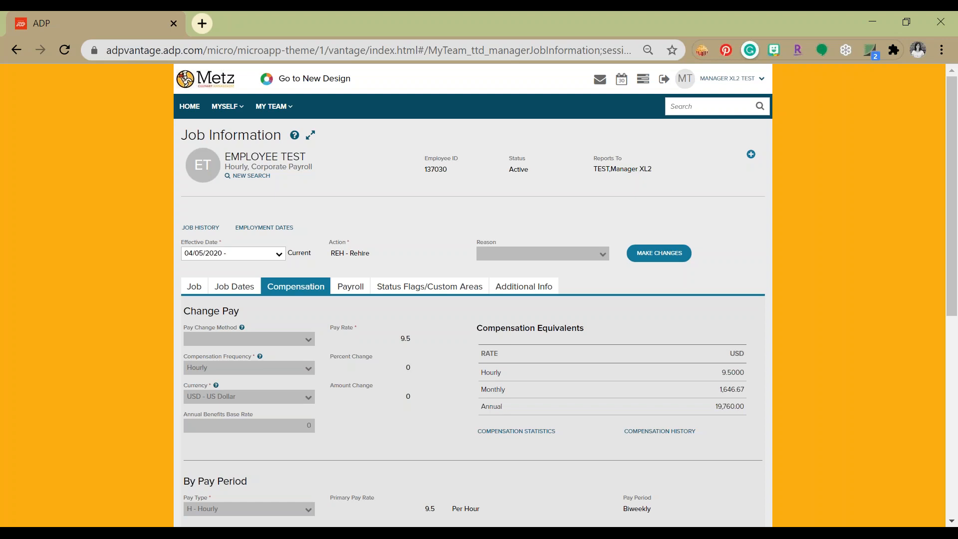
# Start a new change to the job record that takes effect in the current pay period
pyautogui.click(660, 254)
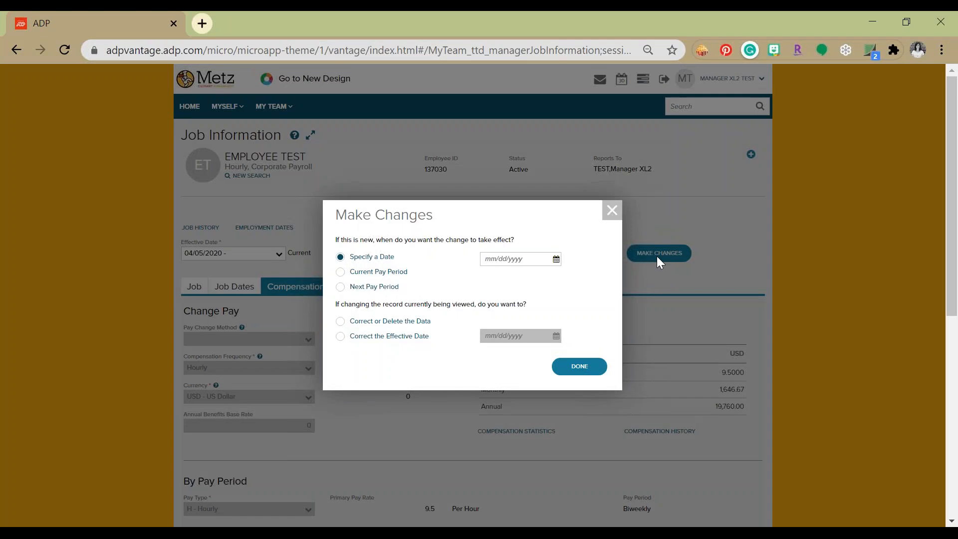
pyautogui.click(341, 272)
pyautogui.click(556, 264)
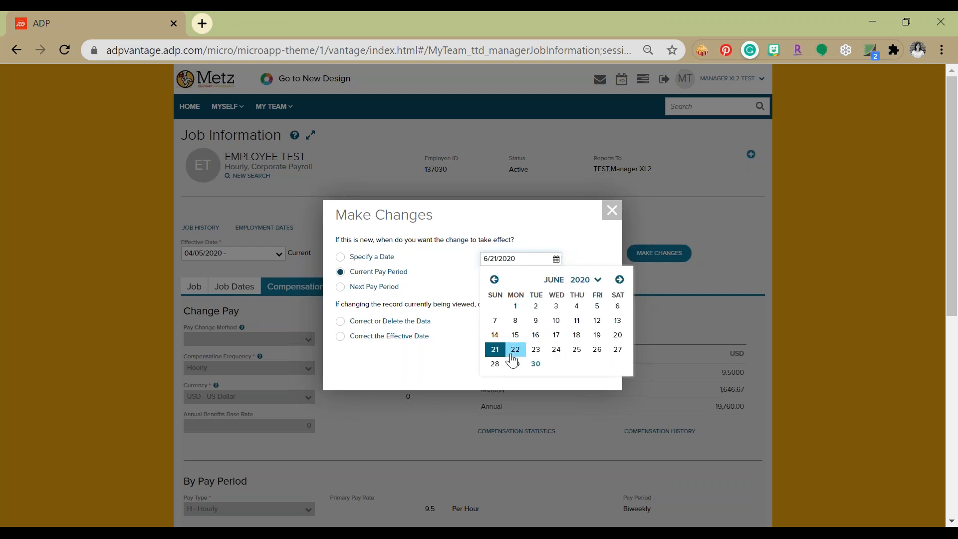
pyautogui.click(581, 249)
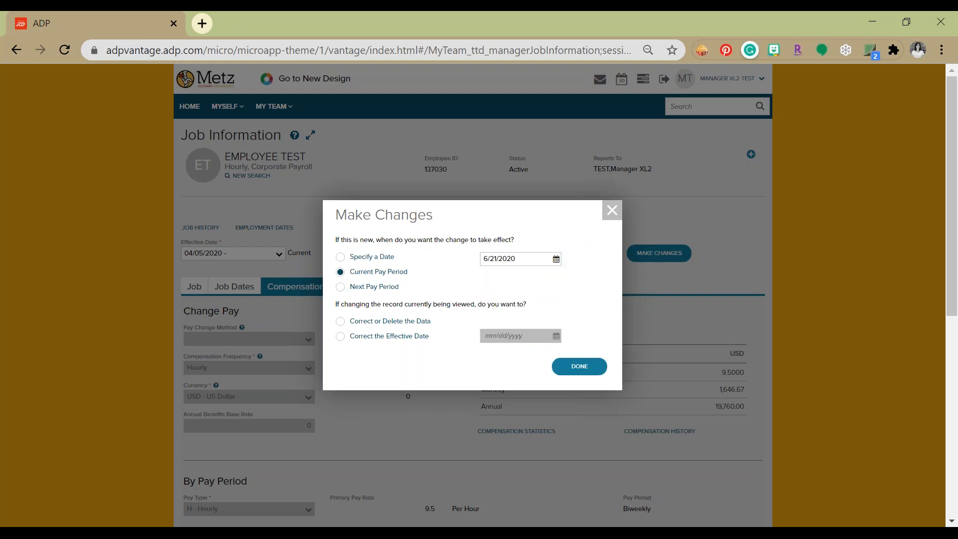
pyautogui.click(591, 376)
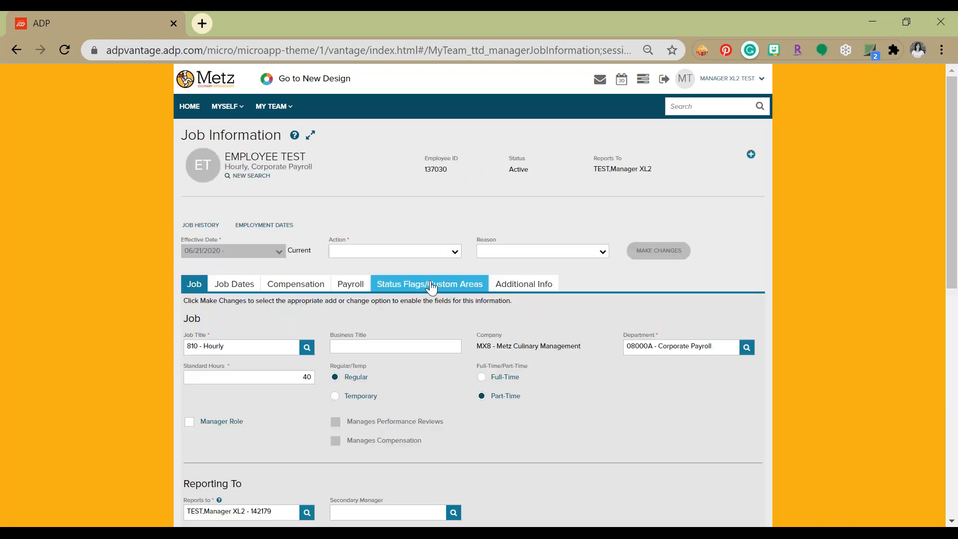
# Set the action to PAY - Pay Rate Change and the compensation pay change method to Multiple Rate Changes
pyautogui.click(454, 252)
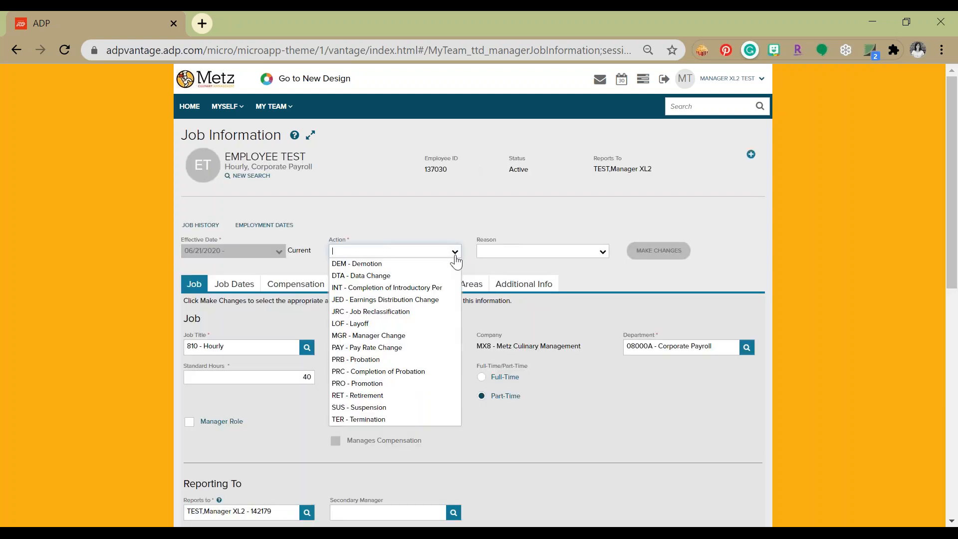
pyautogui.click(392, 348)
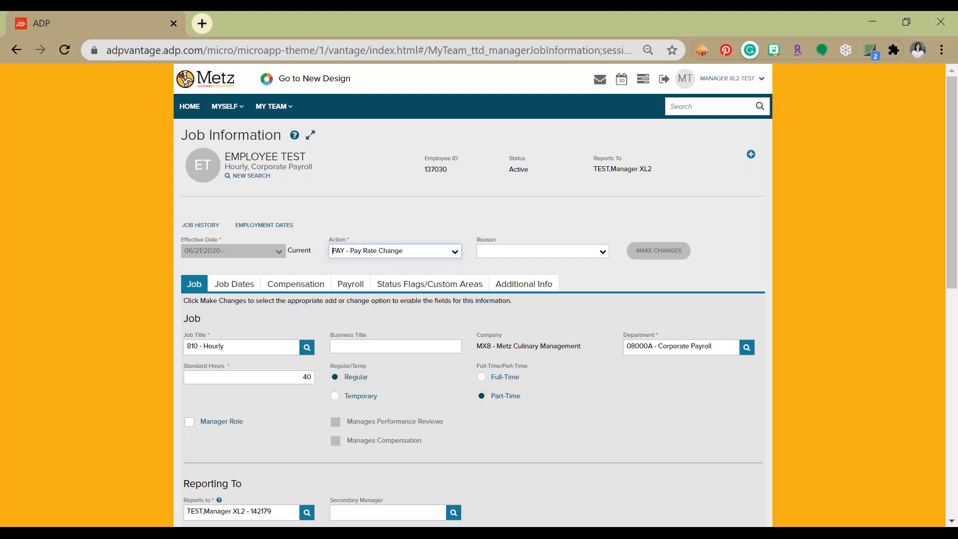
pyautogui.click(282, 289)
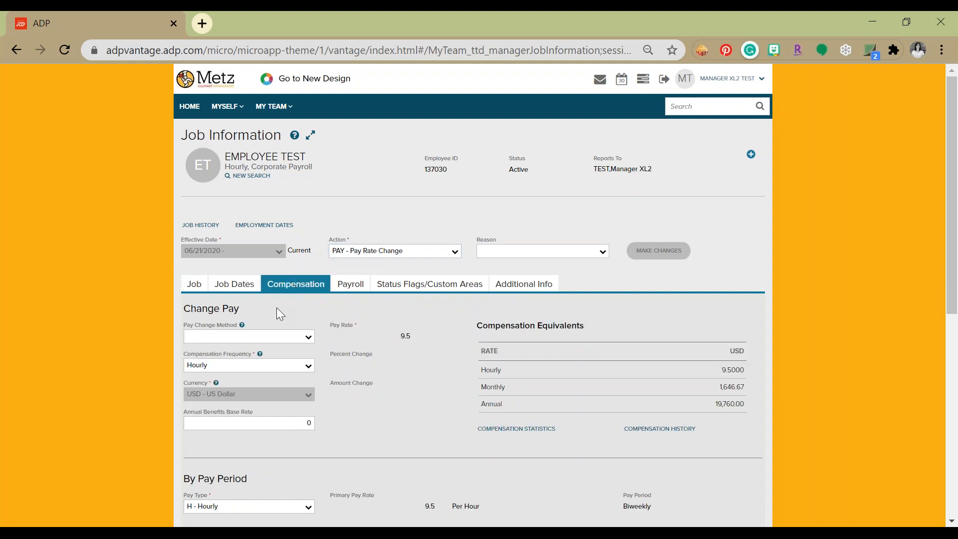
pyautogui.click(306, 336)
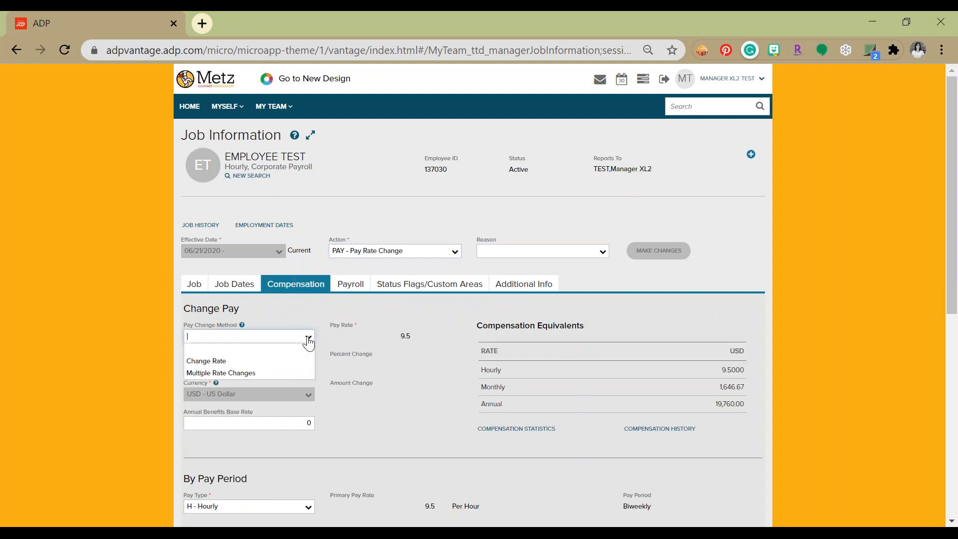
pyautogui.click(272, 374)
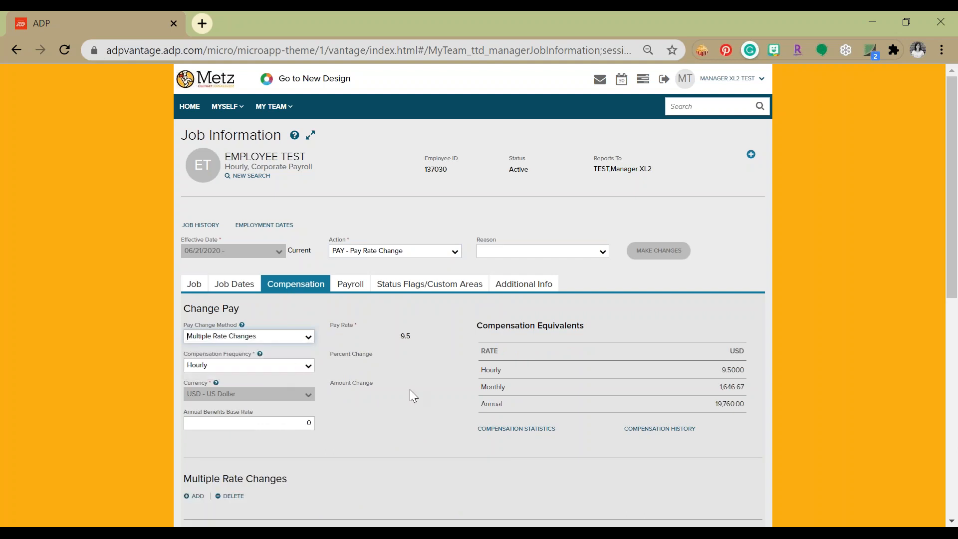
# Set the hourly rate of additional Rate 2 to 10 and submit the pay change
pyautogui.scroll(-2, 413, 395)
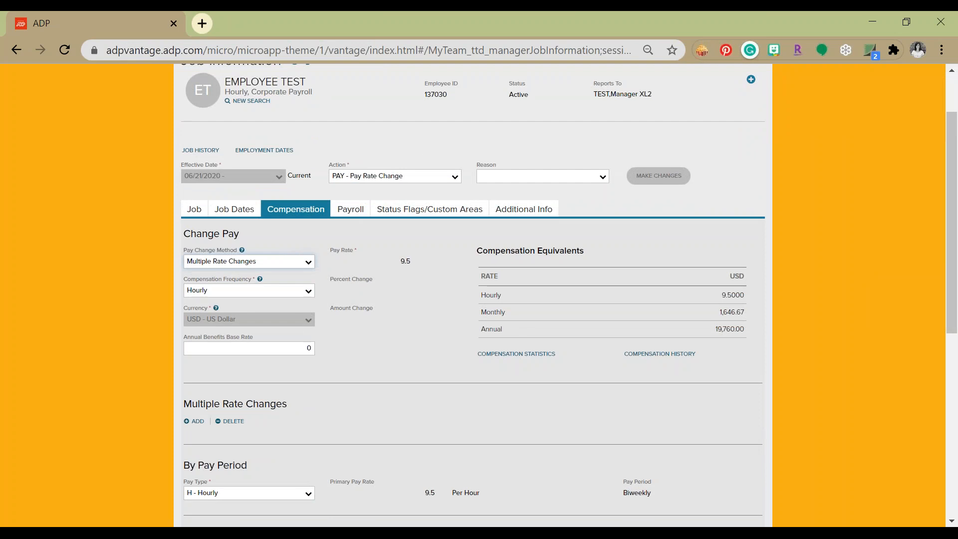
pyautogui.scroll(-5, 409, 389)
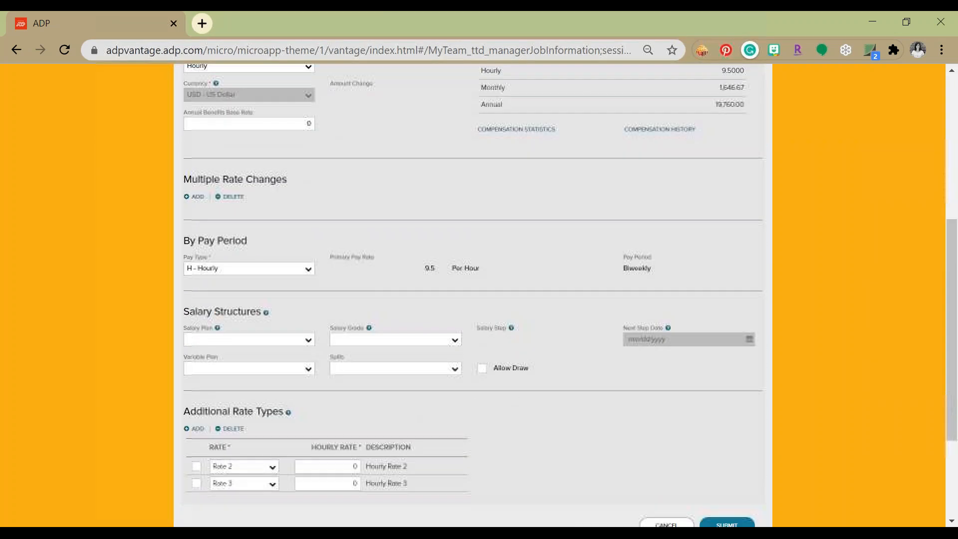
pyautogui.click(336, 466)
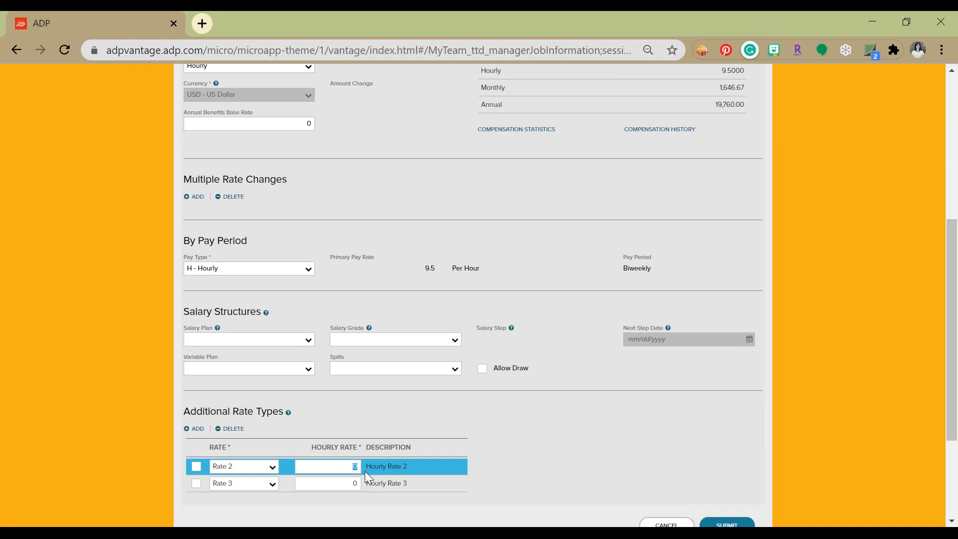
pyautogui.write('100')
pyautogui.press('BackSpace')
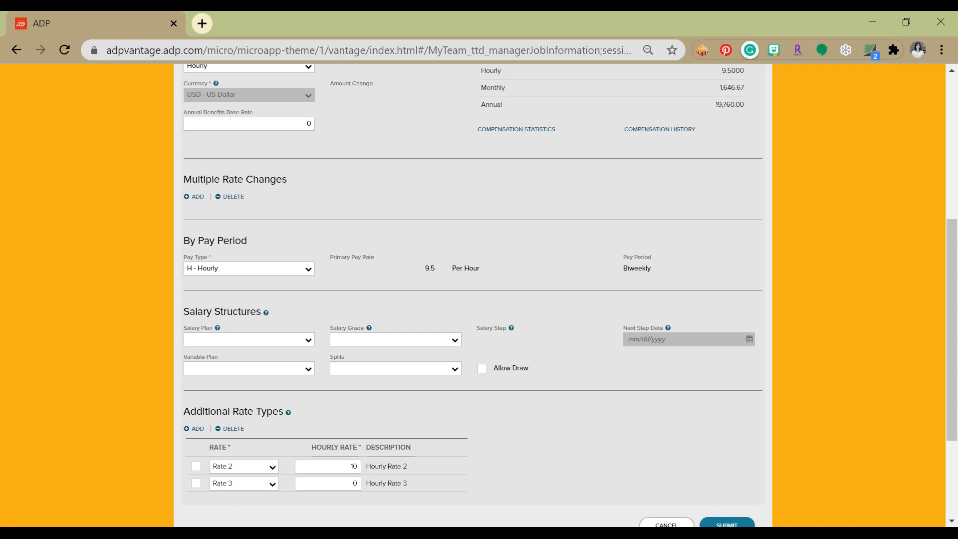
pyautogui.scroll(-2, 649, 434)
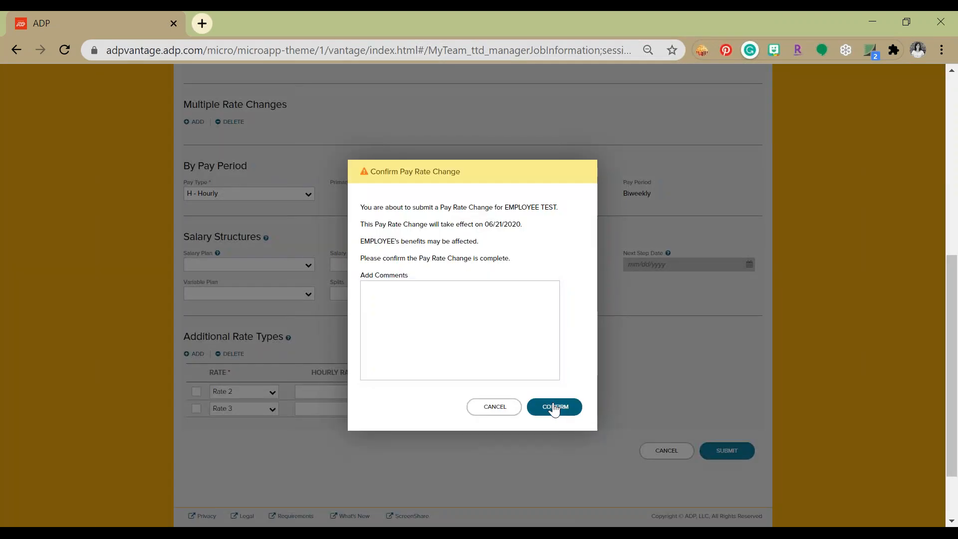
pyautogui.click(554, 406)
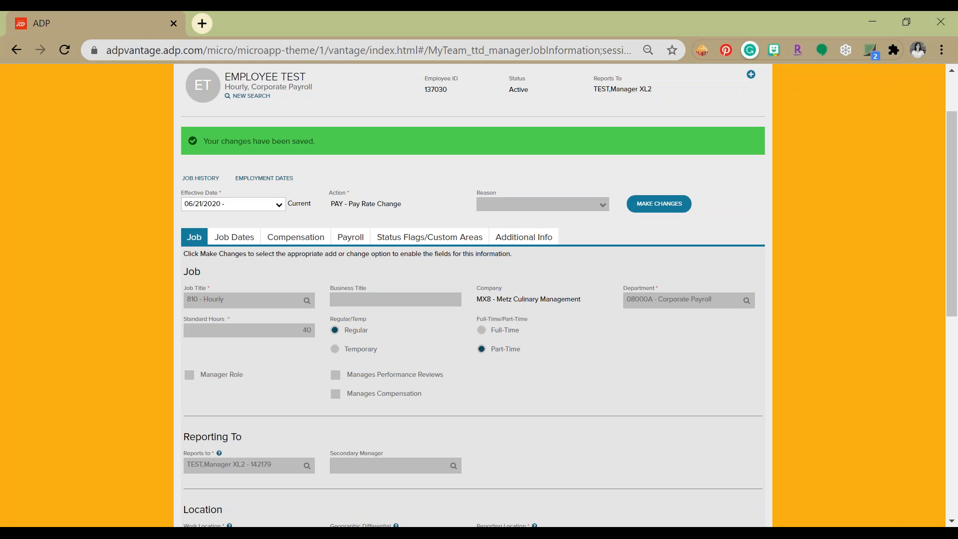
# Go to the team's Timecard Approval page and open the timecard of TEST, EMPLOYEE
pyautogui.scroll(2, 390, 299)
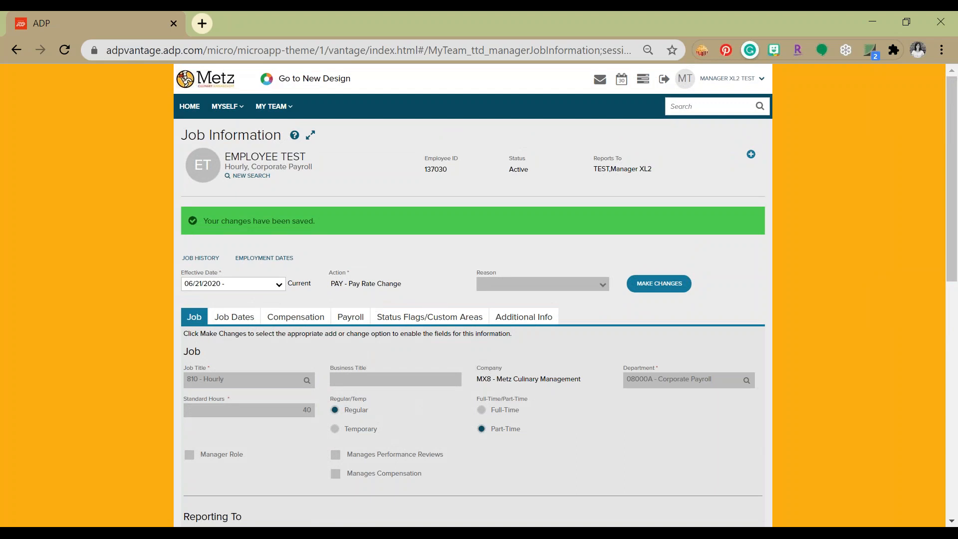
pyautogui.click(291, 116)
pyautogui.moveTo(299, 166)
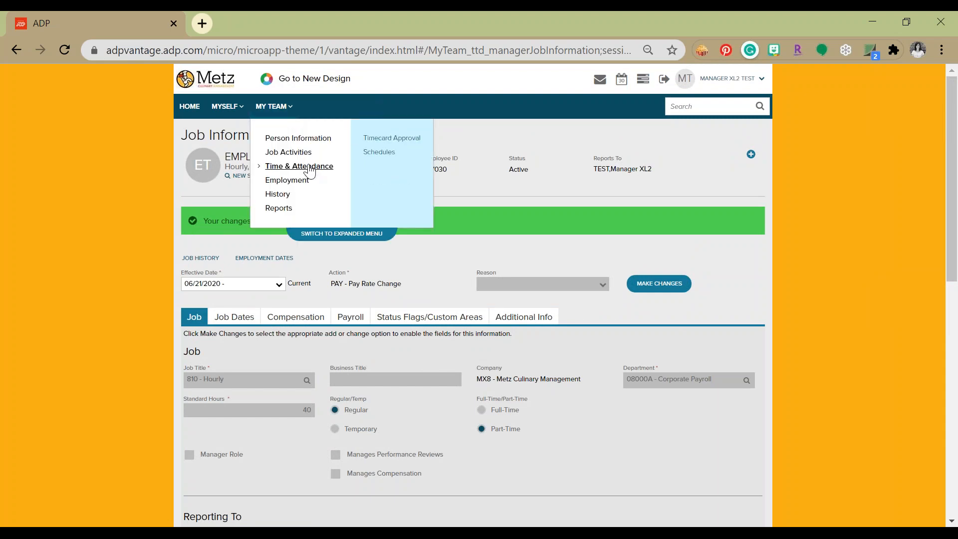
pyautogui.click(400, 138)
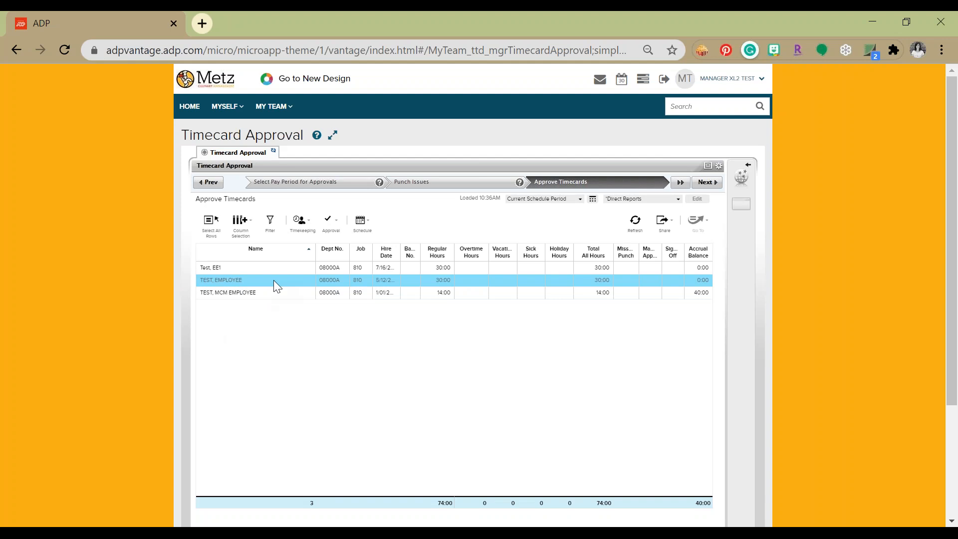
pyautogui.click(273, 280)
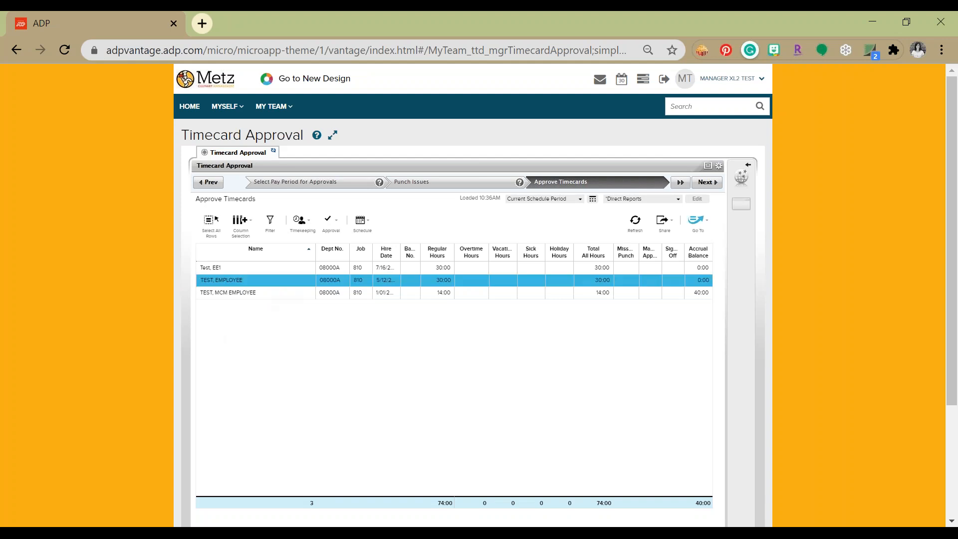
pyautogui.click(699, 233)
pyautogui.click(607, 284)
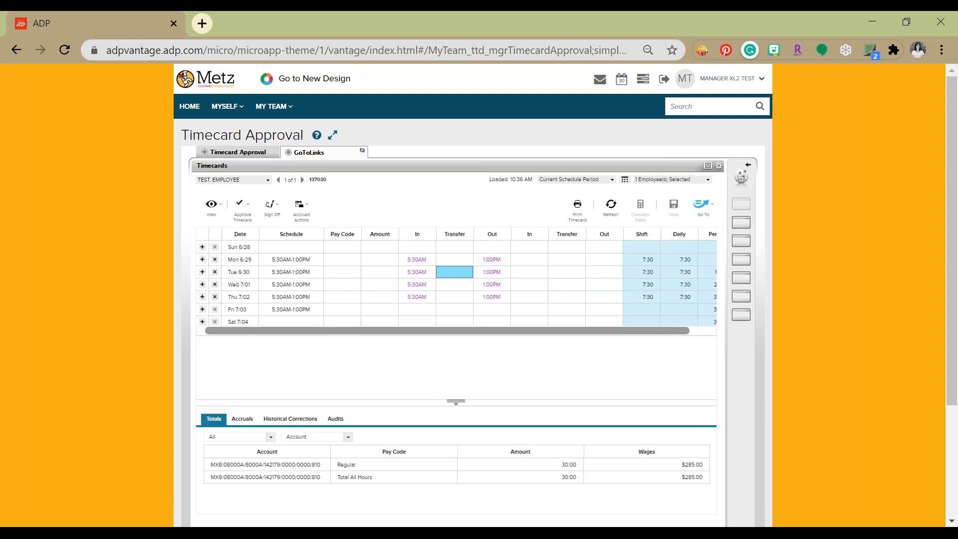
# Add a transfer with the 2nd Hourly Rate work rule to the Mon 6/29 shift and save the timecard
pyautogui.click(469, 260)
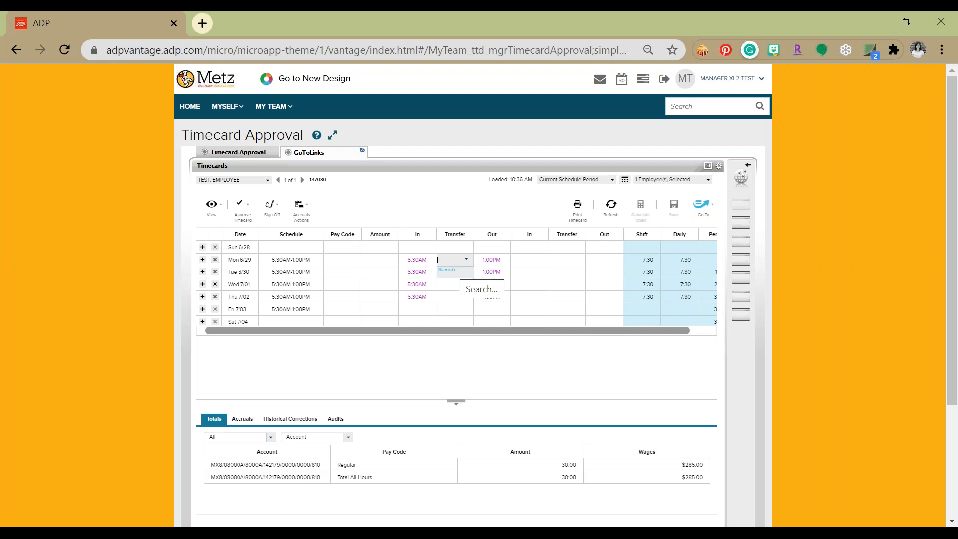
pyautogui.click(448, 269)
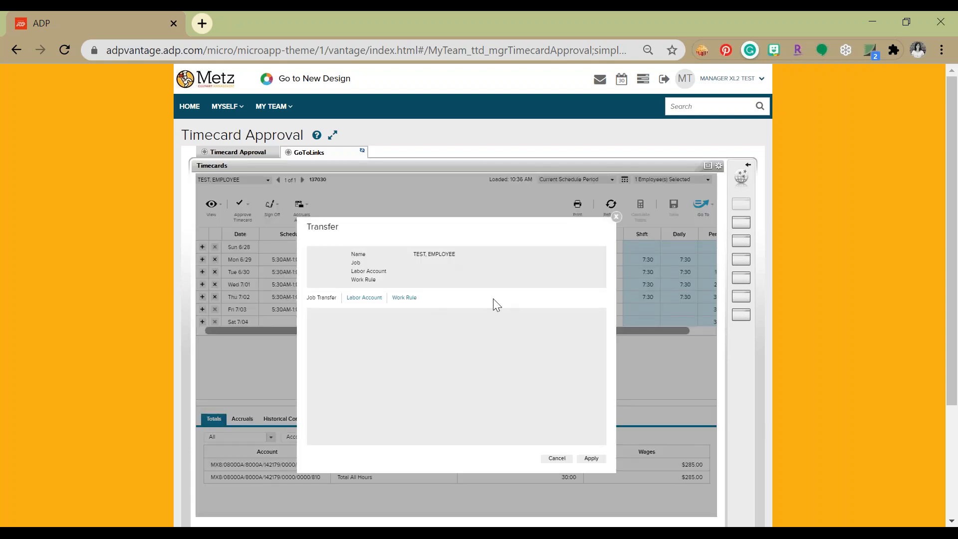
pyautogui.click(405, 298)
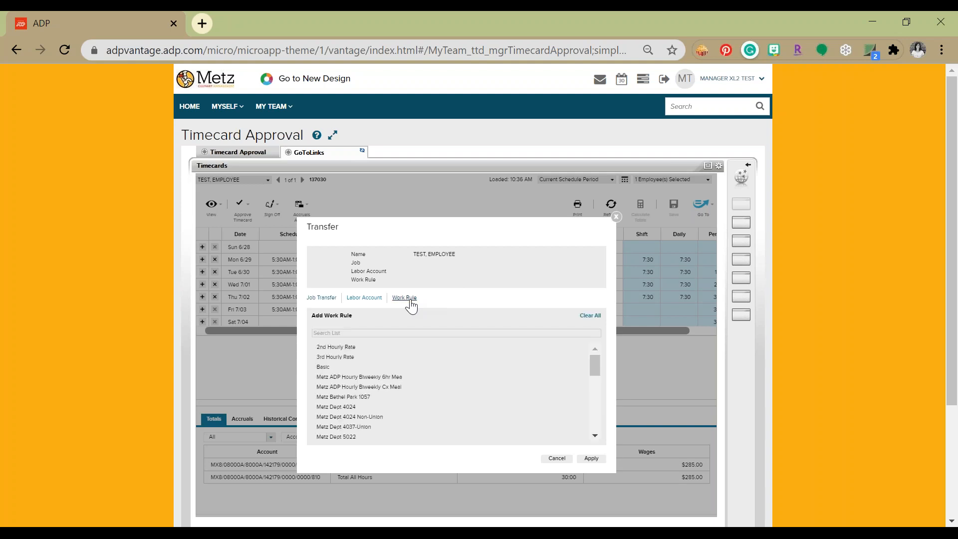
pyautogui.click(350, 347)
pyautogui.click(591, 459)
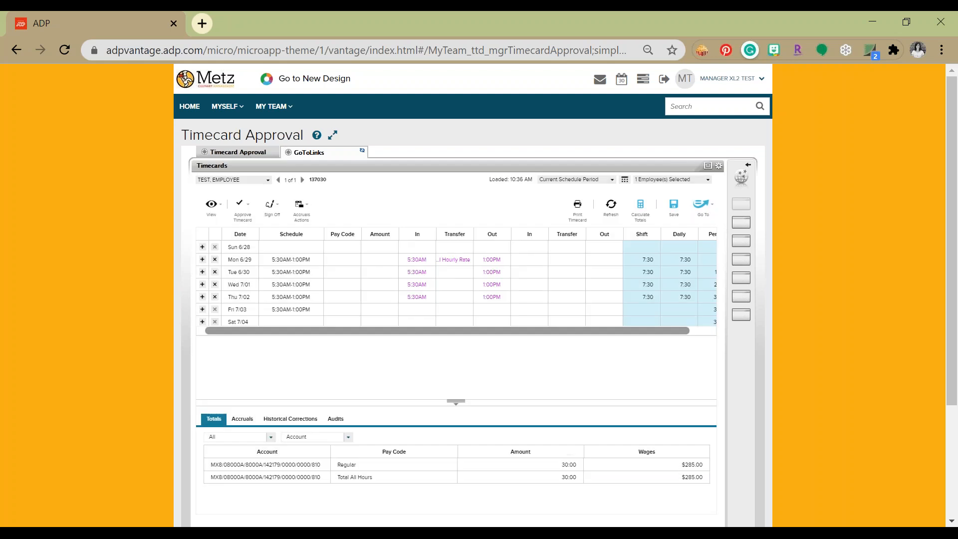
pyautogui.click(675, 212)
# Check the pay code, amount and wages of the Regular2 row in the timecard totals
pyautogui.click(399, 475)
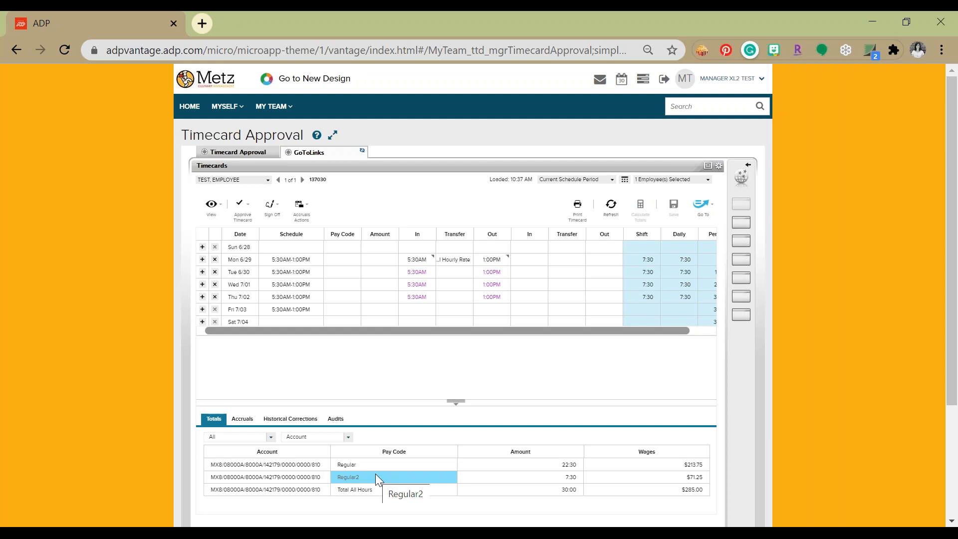
pyautogui.click(554, 480)
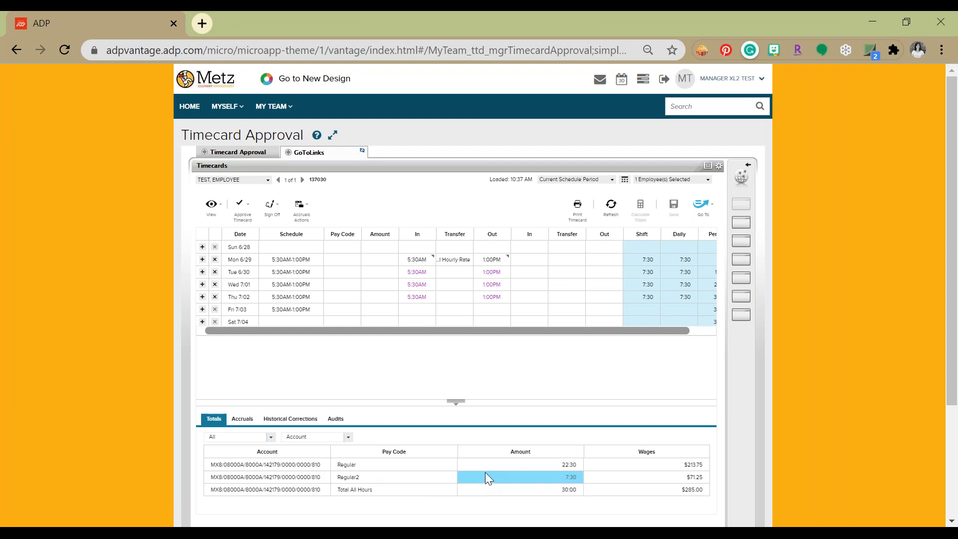
pyautogui.click(619, 480)
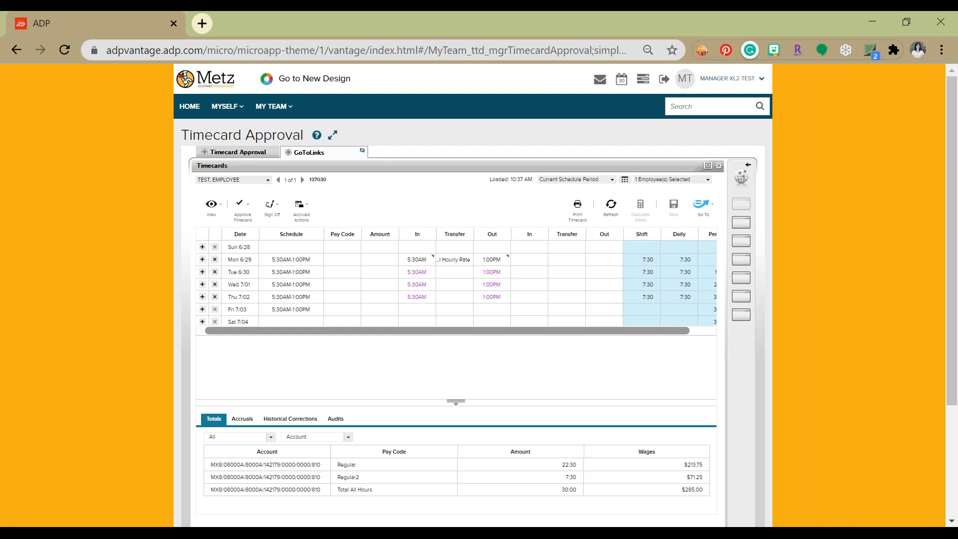
# Add a labor account transfer to the Wed 7/01 shift with location 1113A - Abington Heights
pyautogui.click(461, 310)
pyautogui.click(466, 286)
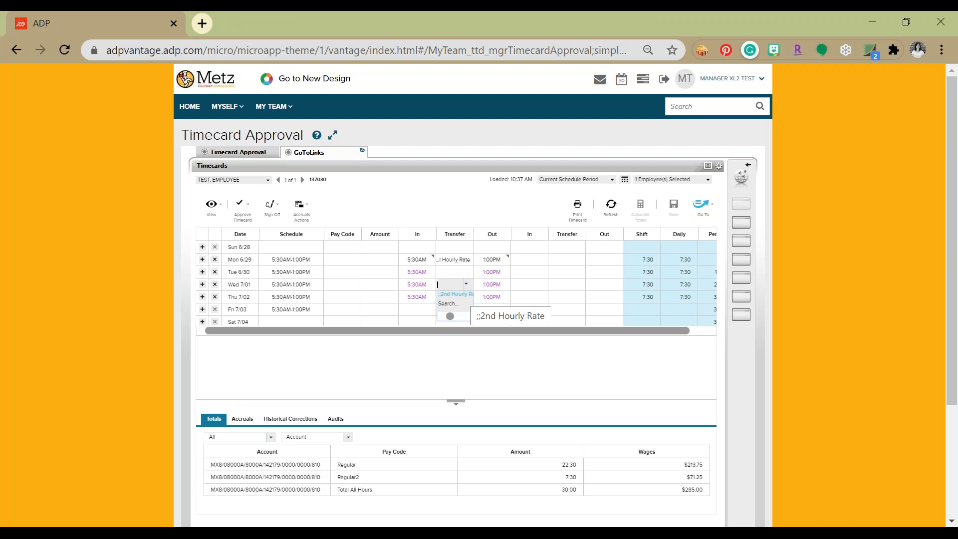
pyautogui.click(445, 304)
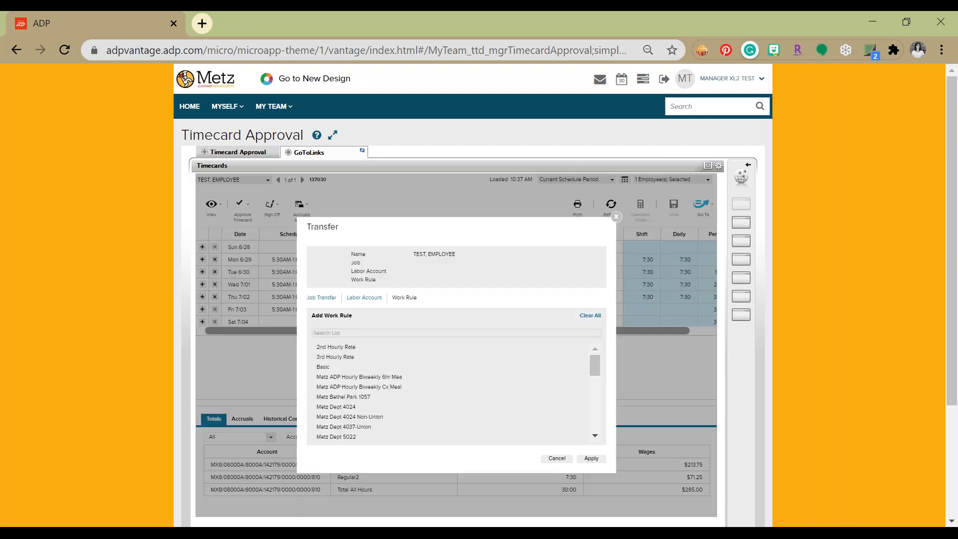
pyautogui.click(363, 298)
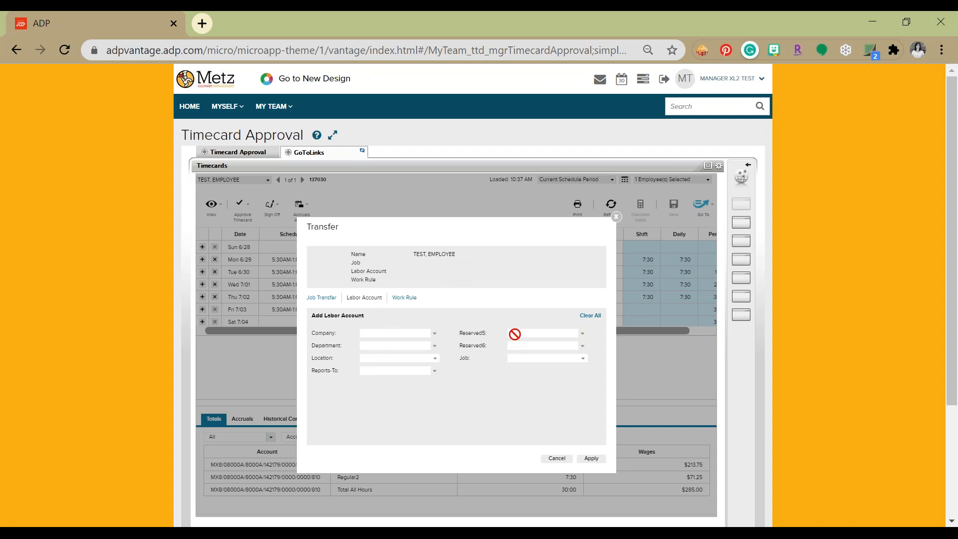
pyautogui.click(435, 360)
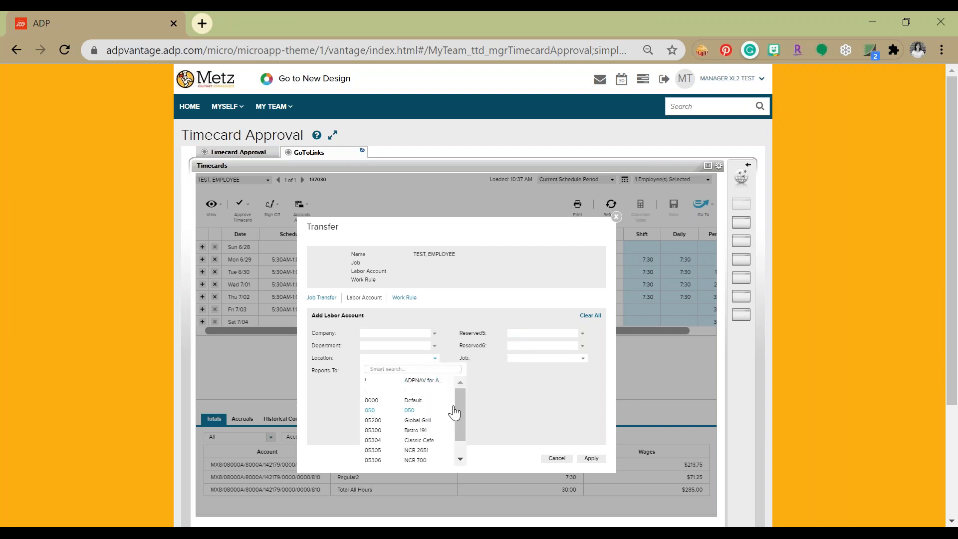
pyautogui.scroll(-10, 454, 412)
pyautogui.scroll(10, 457, 408)
pyautogui.write('ab')
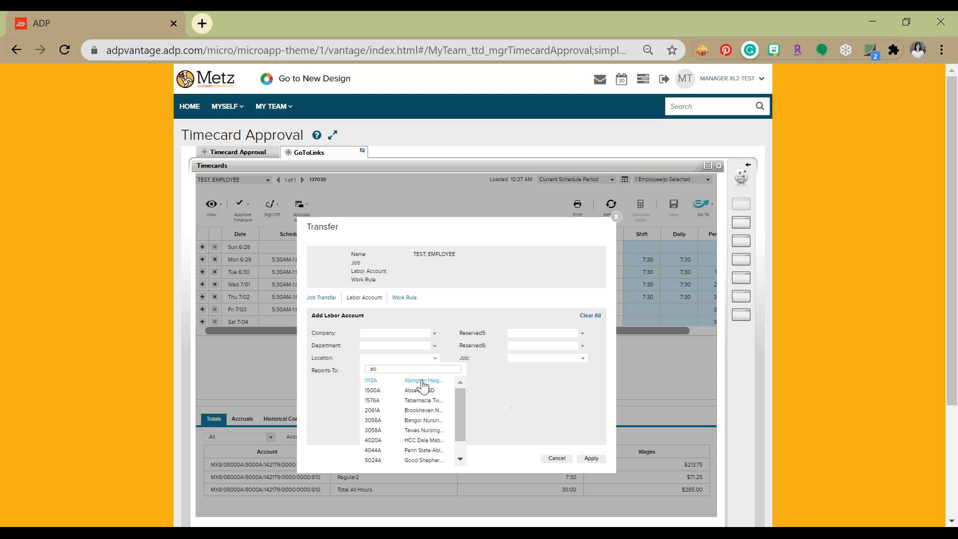
pyautogui.click(424, 381)
pyautogui.click(591, 459)
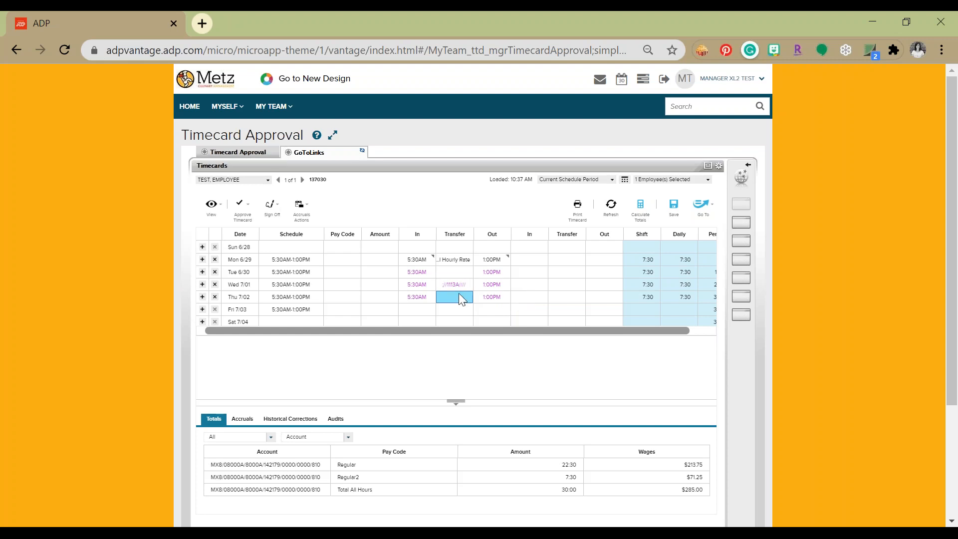
# Add a transfer to the Thu 7/02 shift with location 1113A - Abington Heights and the 2nd Hourly Rate work rule
pyautogui.click(445, 327)
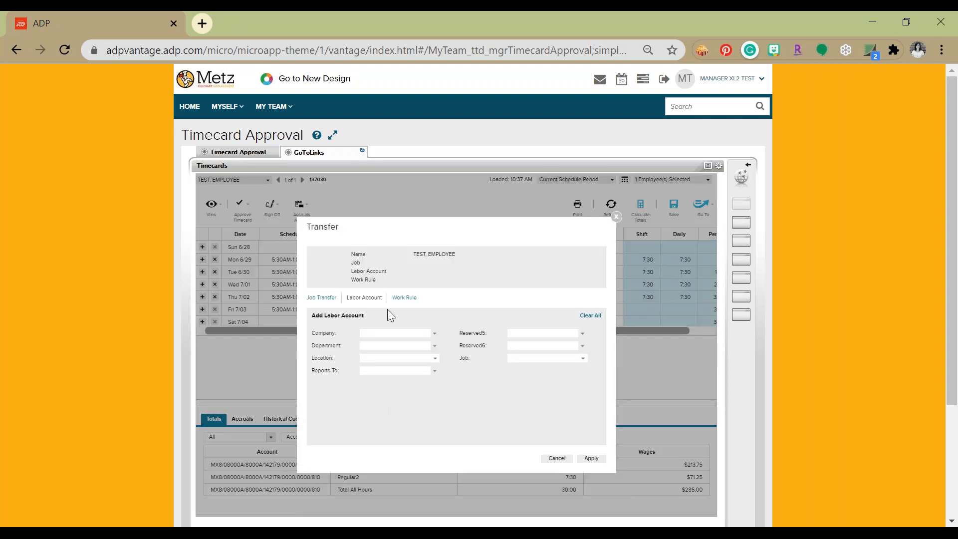
pyautogui.click(433, 359)
pyautogui.write('ab')
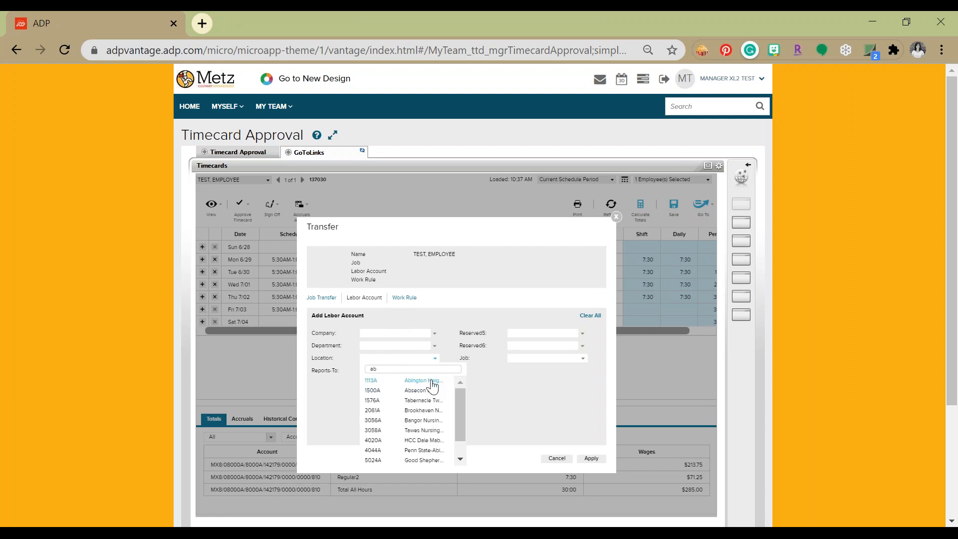
pyautogui.click(432, 382)
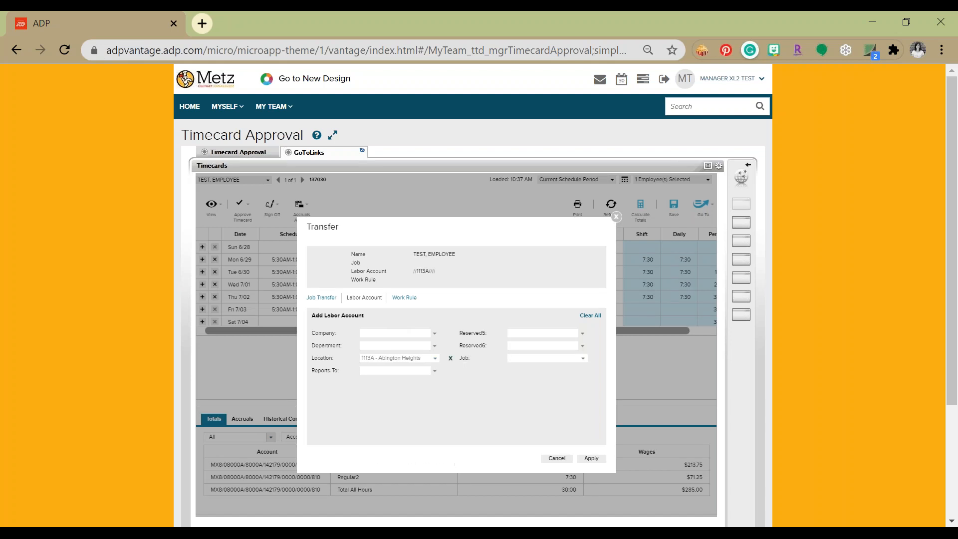
pyautogui.click(414, 298)
pyautogui.click(328, 348)
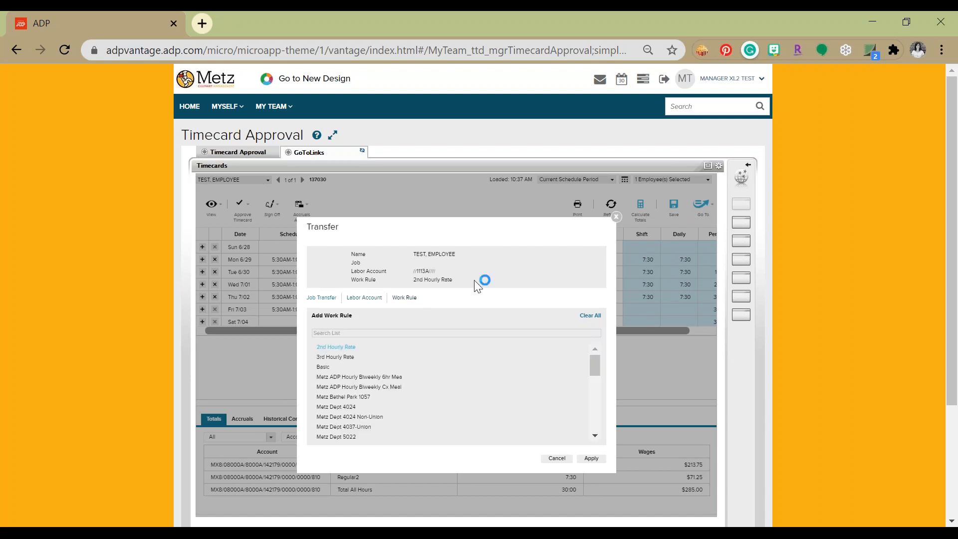
pyautogui.click(592, 458)
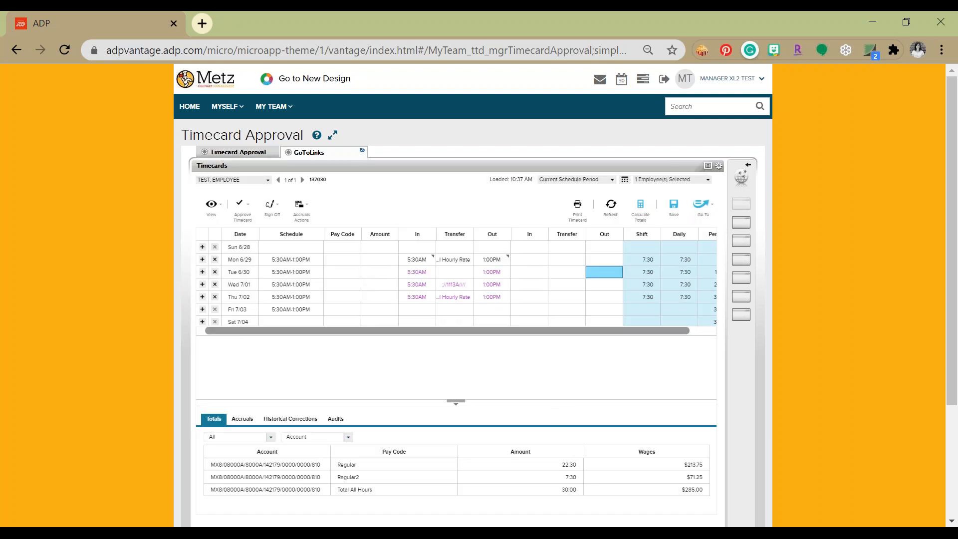
# Widen the timecard's first Transfer column to show the full Thu 7/02 transfer, and save the timecard
pyautogui.moveTo(474, 234); pyautogui.dragTo(504, 227)
pyautogui.click(469, 300)
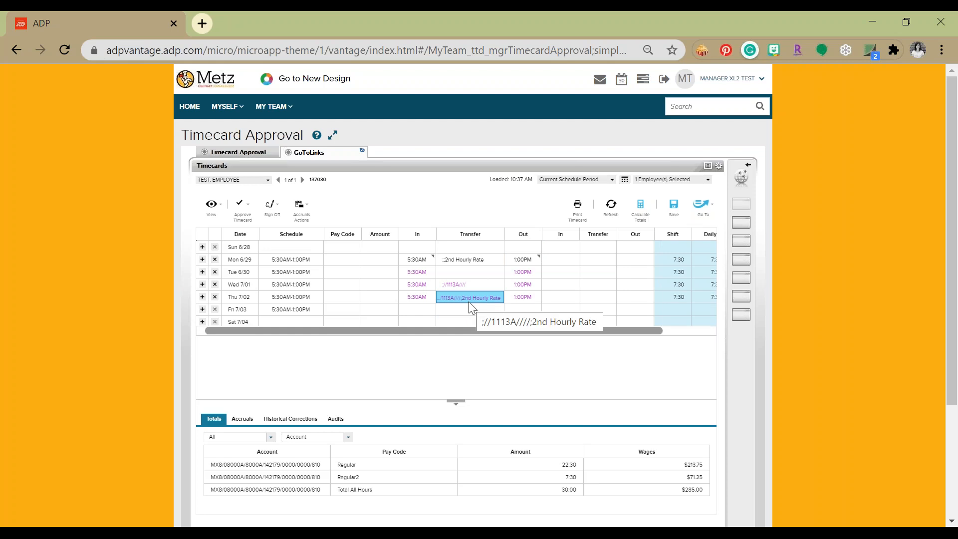
pyautogui.click(668, 212)
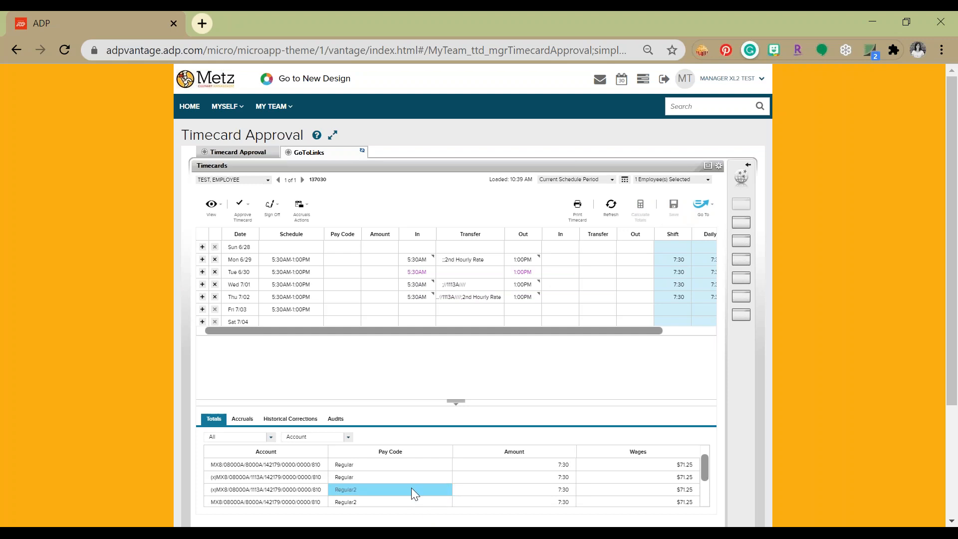
# Examine the accounts, pay codes and wages of the transferred shifts in the timecard totals
pyautogui.click(218, 481)
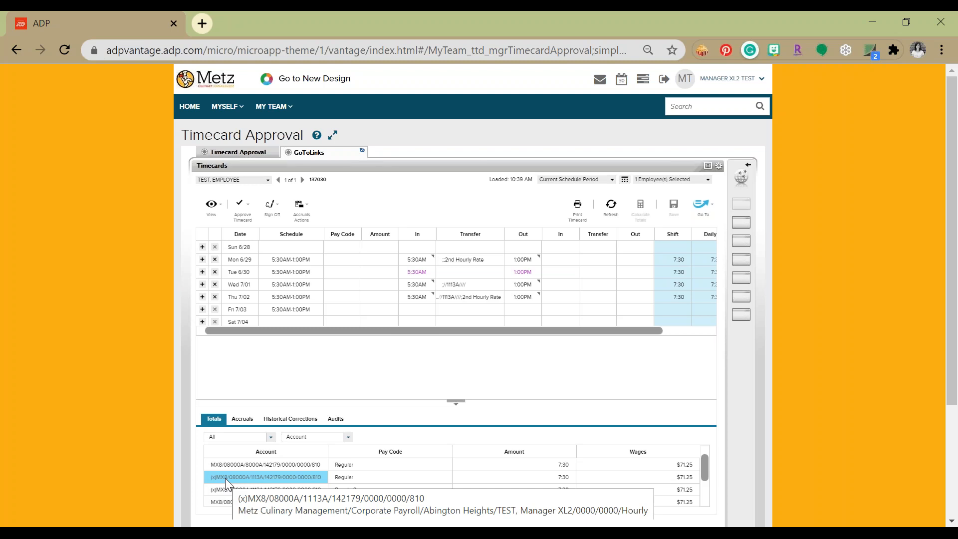
pyautogui.scroll(-1, 247, 464)
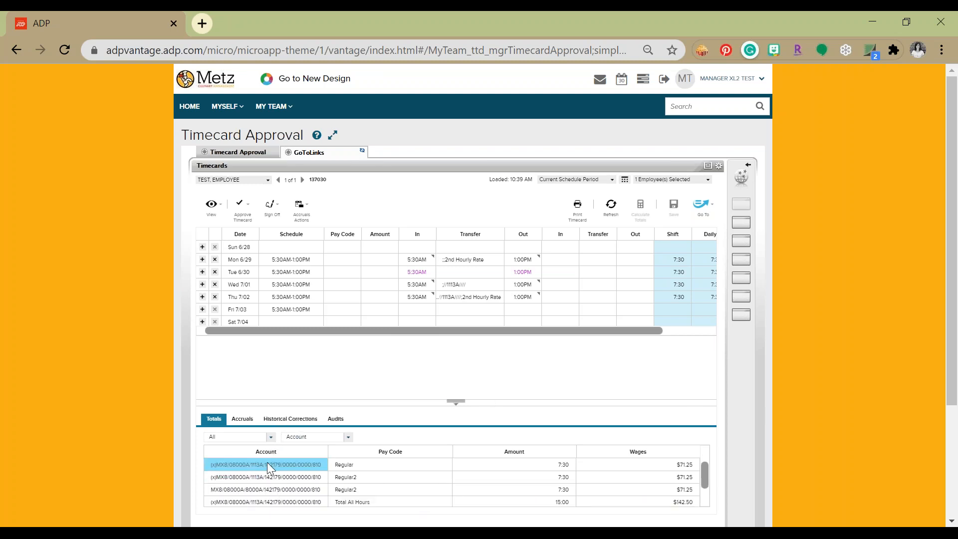
pyautogui.scroll(1, 267, 462)
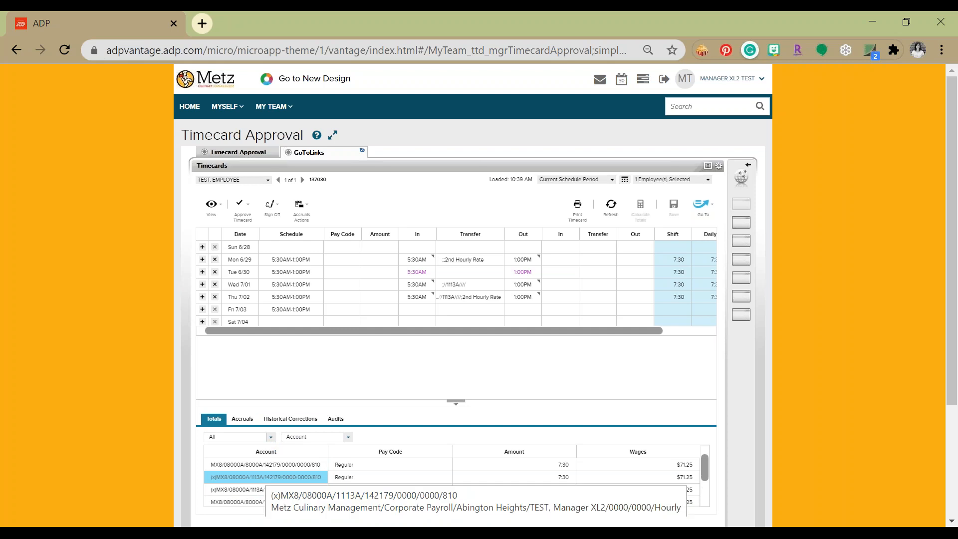